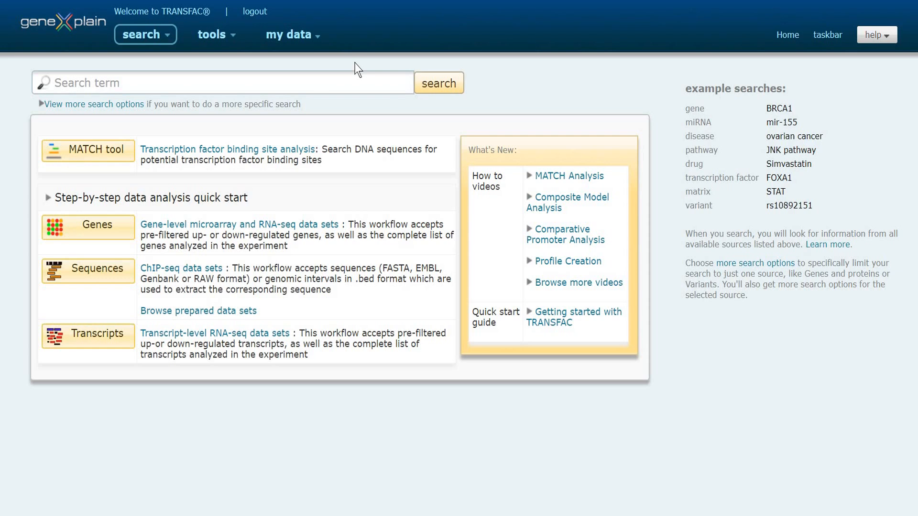
{"action": "left_click", "coordinate": [318, 44]}
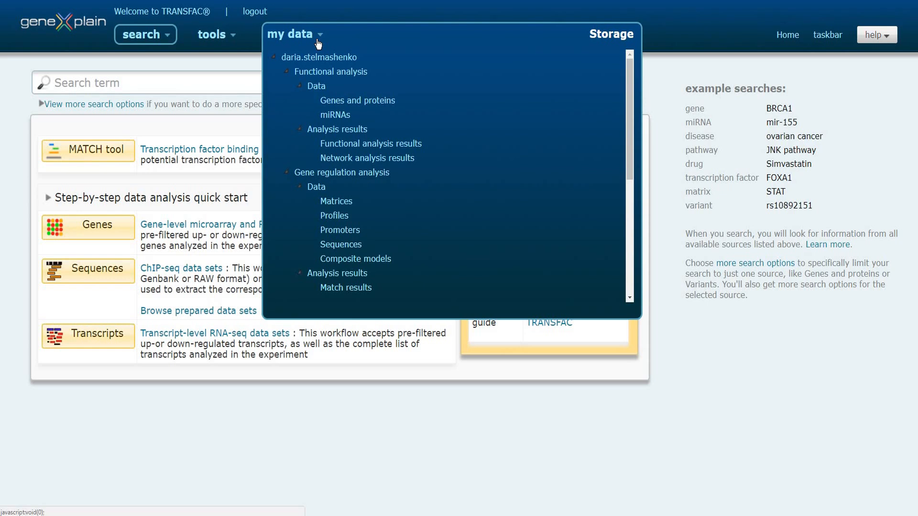
{"action": "left_click", "coordinate": [223, 34]}
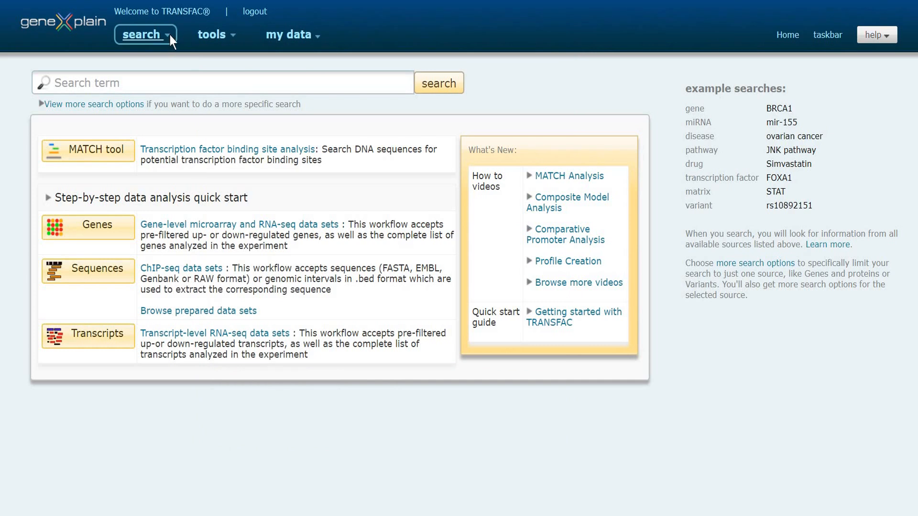
Start a new search and look up the term "stat" across all data categories
{"action": "mouse_move", "coordinate": [171, 39]}
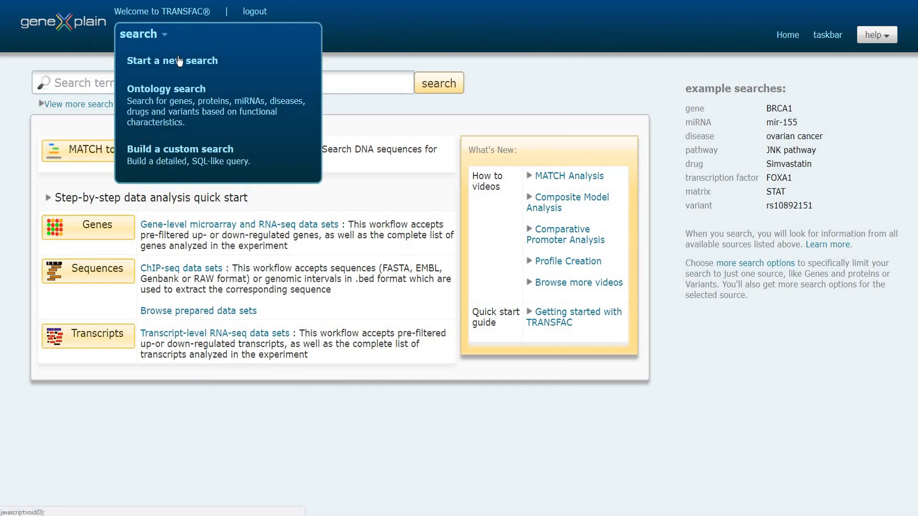
{"action": "left_click", "coordinate": [178, 57]}
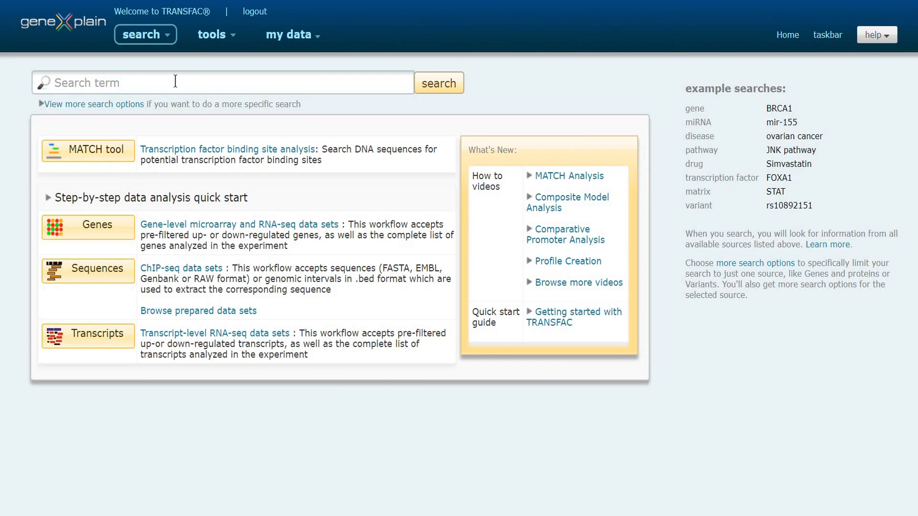
{"action": "left_click", "coordinate": [175, 81]}
{"action": "type", "text": "stat"}
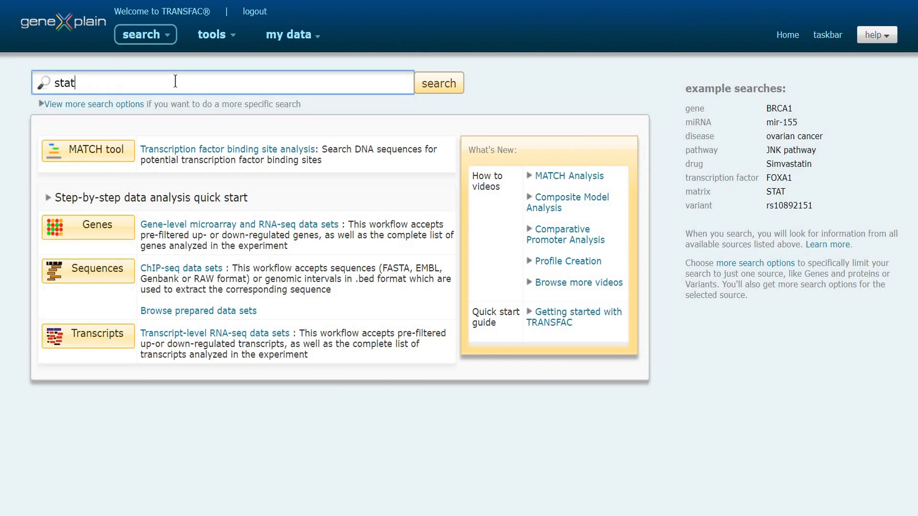
{"action": "left_click", "coordinate": [435, 85]}
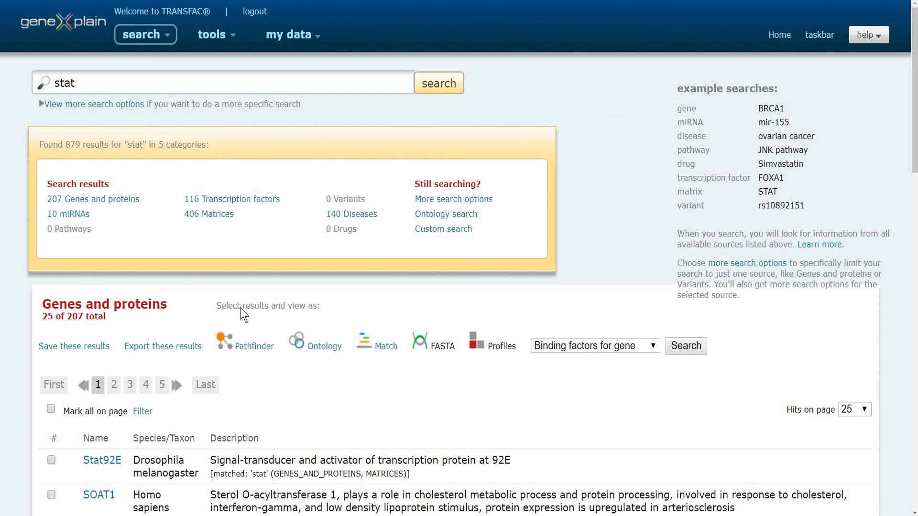
{"action": "mouse_move", "coordinate": [915, 156]}
{"action": "left_mouse_down"}
{"action": "mouse_move", "coordinate": [915, 501]}
{"action": "mouse_move", "coordinate": [915, 163]}
{"action": "left_mouse_up"}
Limit the "stat" search to transcription factors in all mammalian species and run it again
{"action": "left_click", "coordinate": [101, 104]}
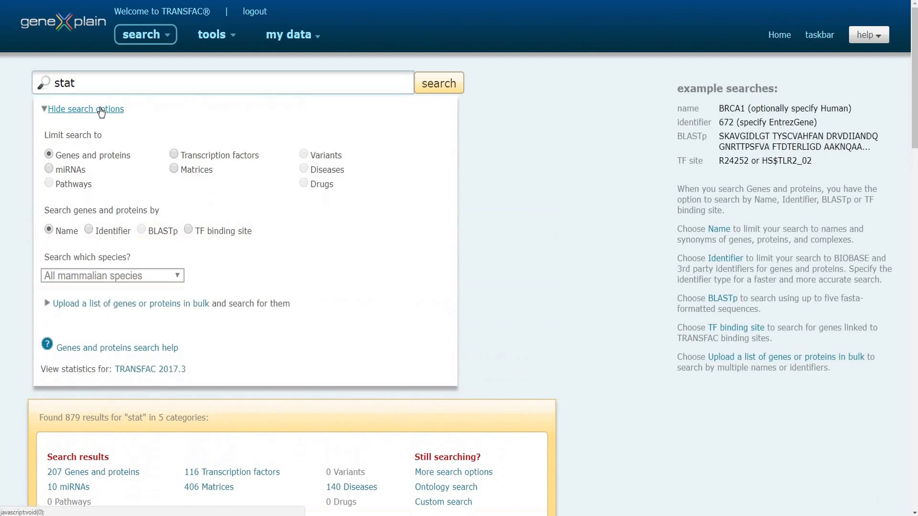
{"action": "left_click", "coordinate": [172, 156]}
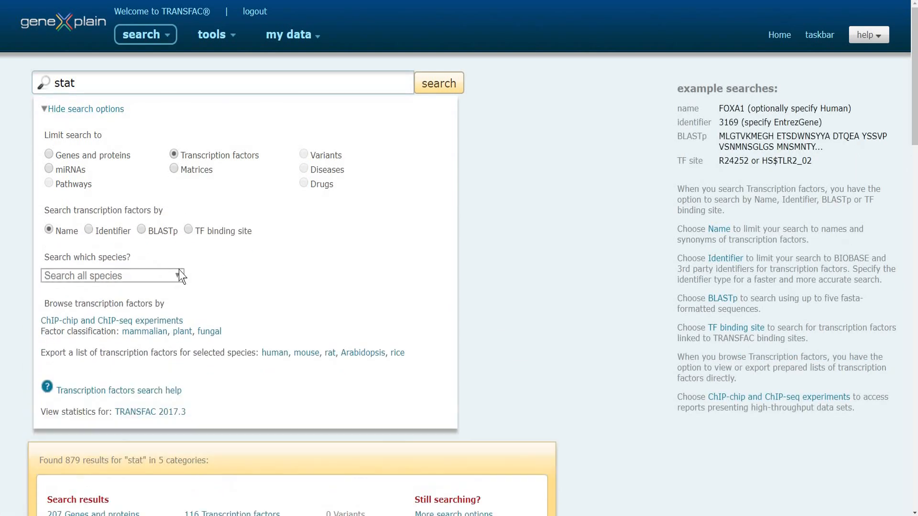
{"action": "left_click", "coordinate": [179, 276]}
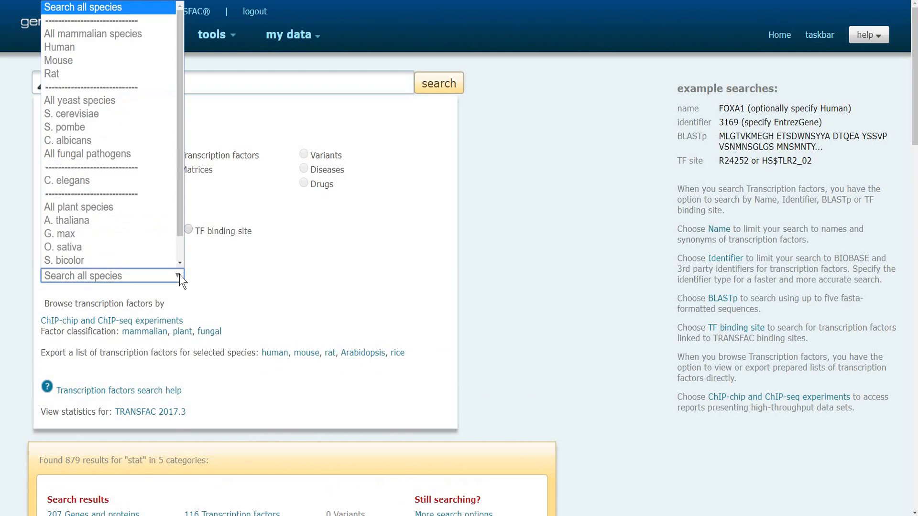
{"action": "left_click", "coordinate": [138, 42]}
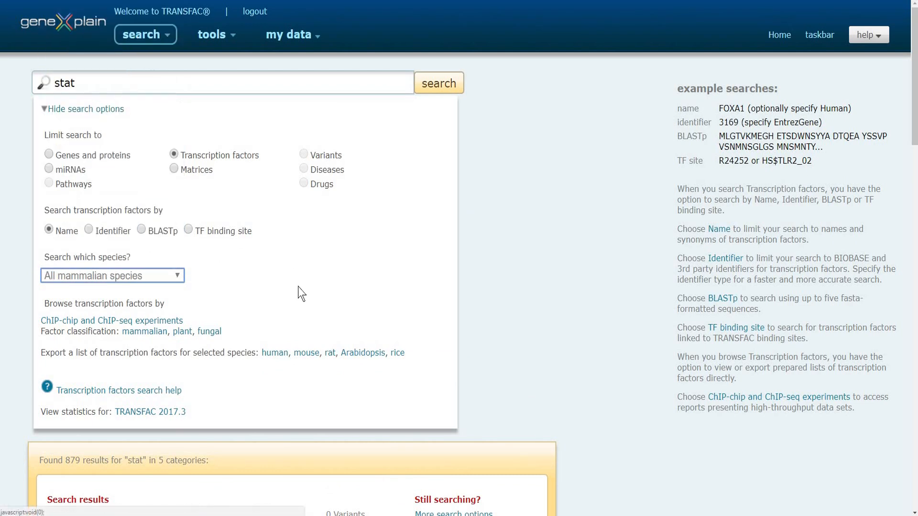
{"action": "left_click", "coordinate": [432, 85]}
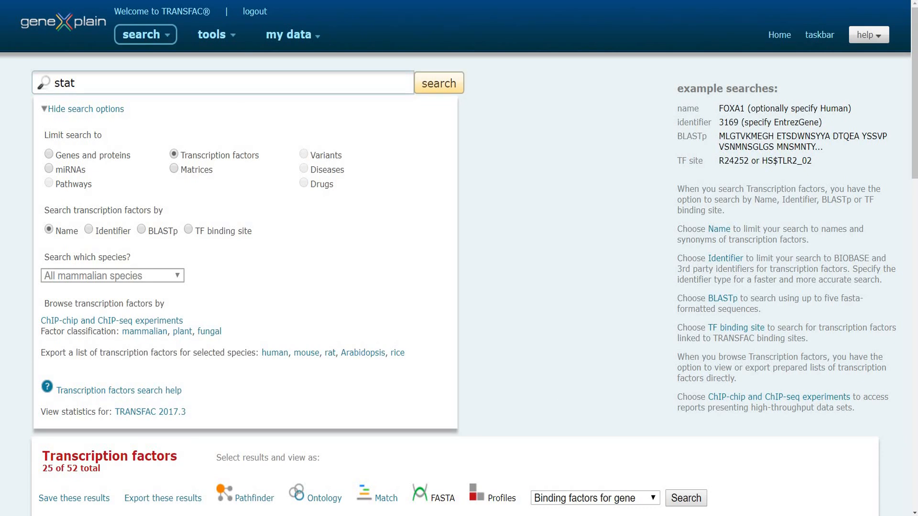
Look through the transcription factor results and reverse their sort order by species/taxon
{"action": "scroll", "coordinate": [916, 306], "scroll_direction": "down", "scroll_amount": 6}
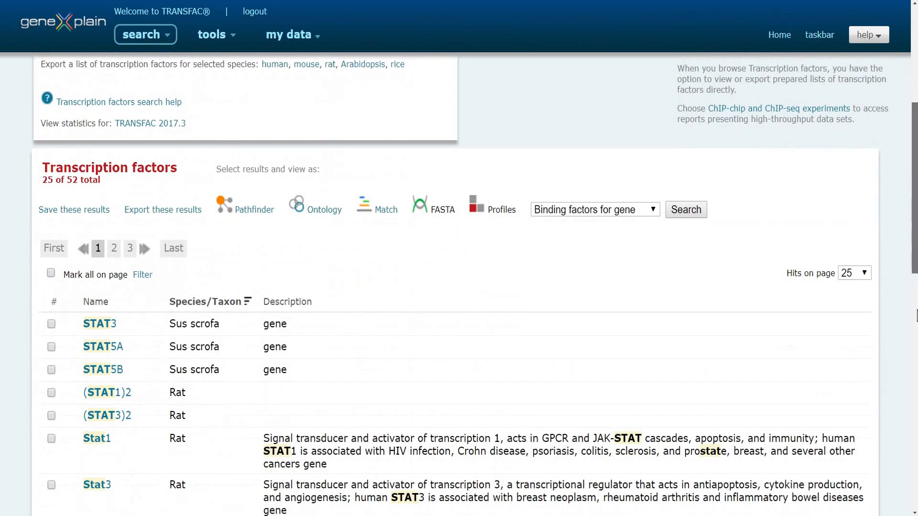
{"action": "scroll", "coordinate": [916, 306], "scroll_direction": "down", "scroll_amount": 10}
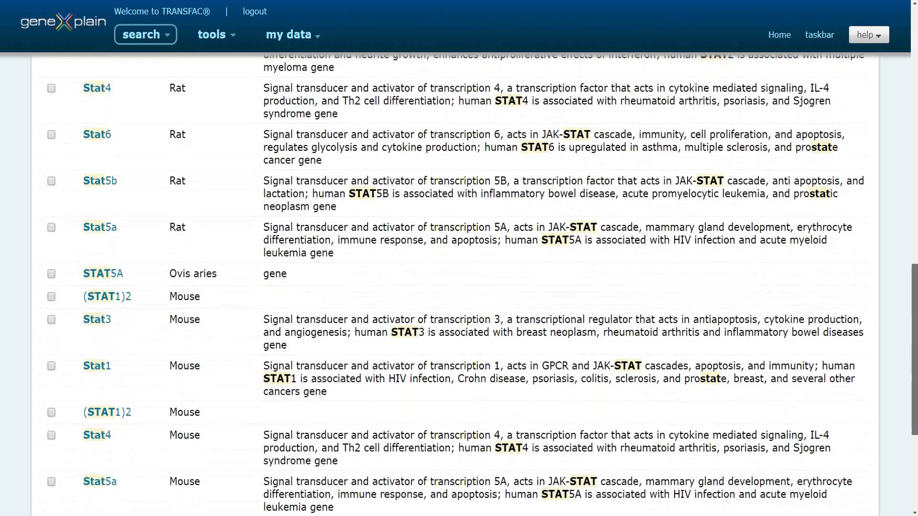
{"action": "scroll", "coordinate": [459, 287], "scroll_direction": "down", "scroll_amount": 5}
{"action": "scroll", "coordinate": [459, 287], "scroll_direction": "up", "scroll_amount": 1}
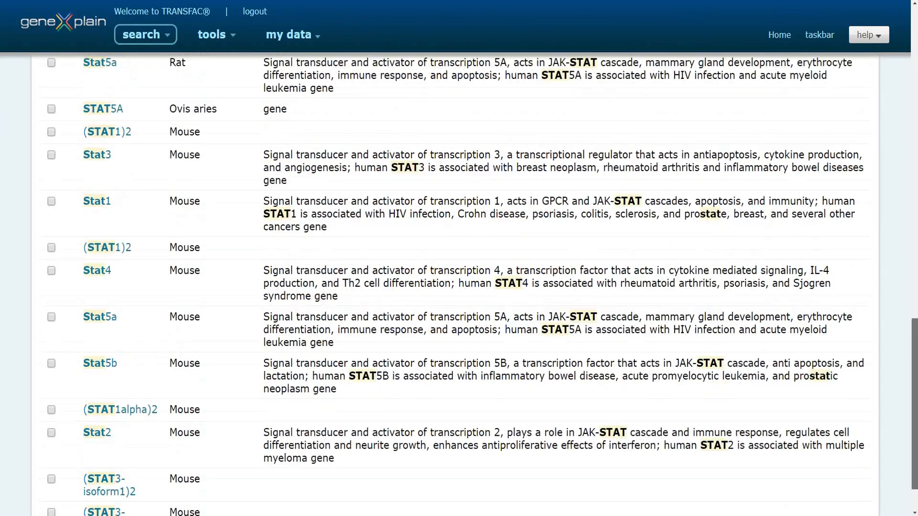
{"action": "scroll", "coordinate": [455, 375], "scroll_direction": "up", "scroll_amount": 14}
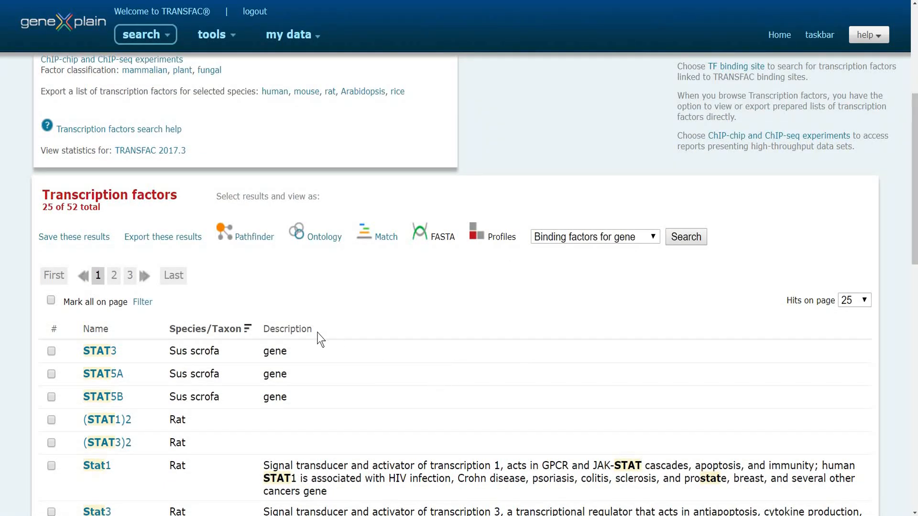
{"action": "left_click", "coordinate": [232, 329]}
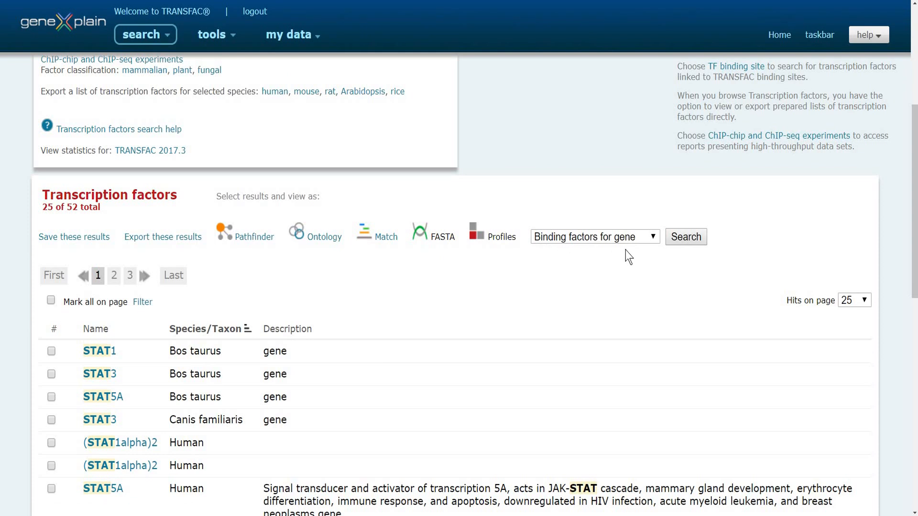
Run a "Binding factors for gene" search on the transcription factor results, view the list, and return to the transcription factors
{"action": "left_click", "coordinate": [683, 239]}
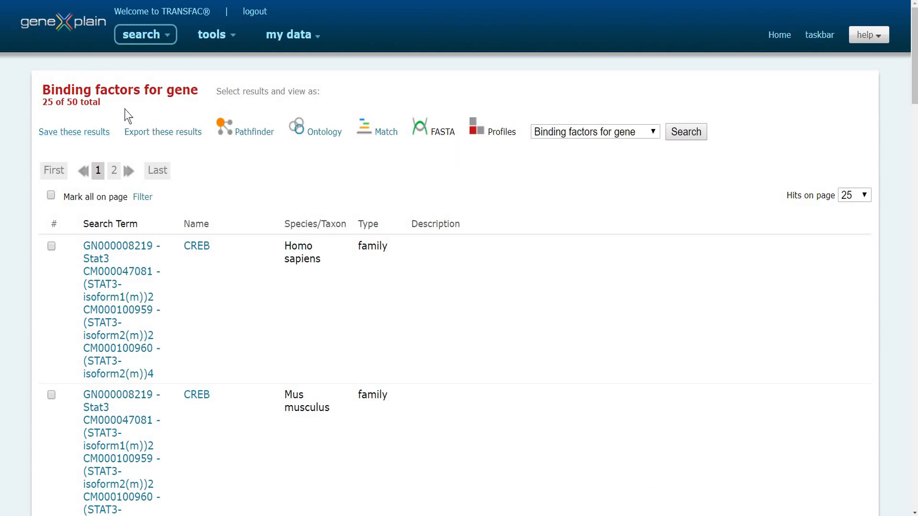
{"action": "mouse_move", "coordinate": [916, 78]}
{"action": "left_mouse_down"}
{"action": "mouse_move", "coordinate": [916, 485]}
{"action": "mouse_move", "coordinate": [916, 72]}
{"action": "left_mouse_up"}
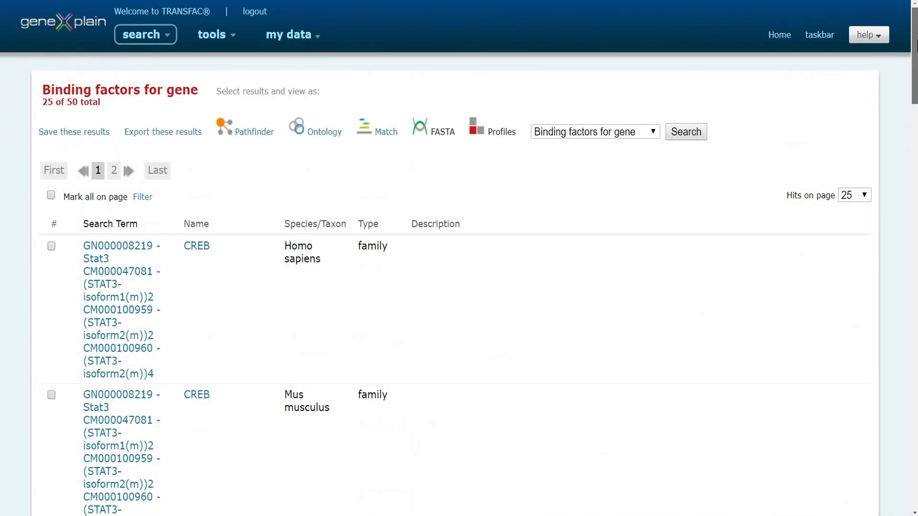
{"action": "key", "text": "alt+Left"}
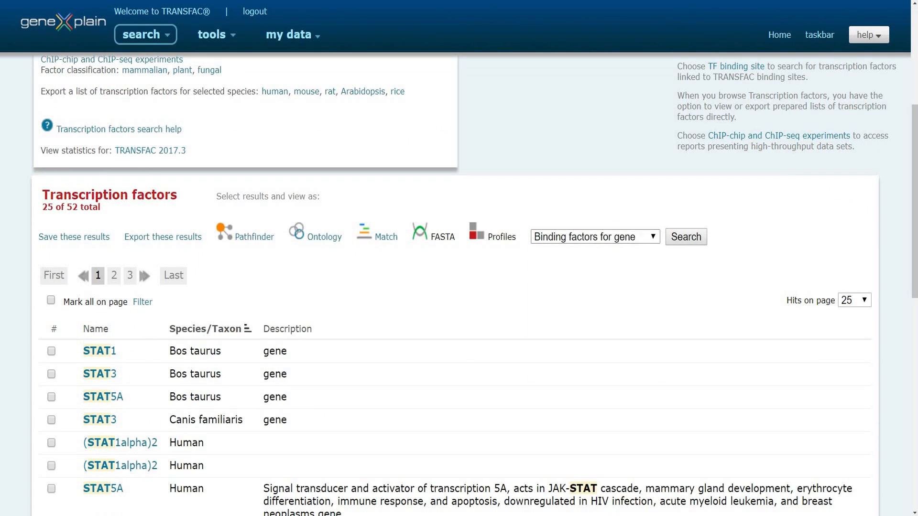
Run a "Gene bound by factor" search on the transcription factor results
{"action": "left_click", "coordinate": [595, 236]}
{"action": "left_click", "coordinate": [624, 279]}
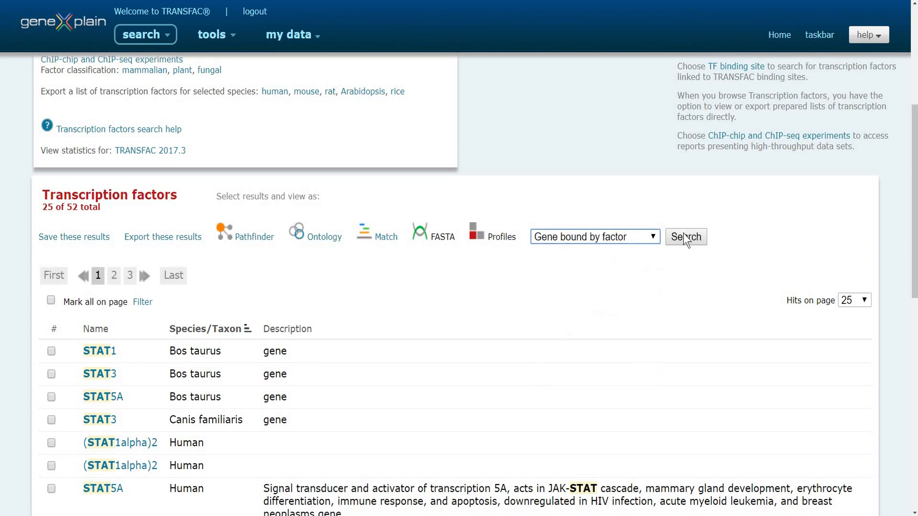
{"action": "left_click", "coordinate": [685, 235]}
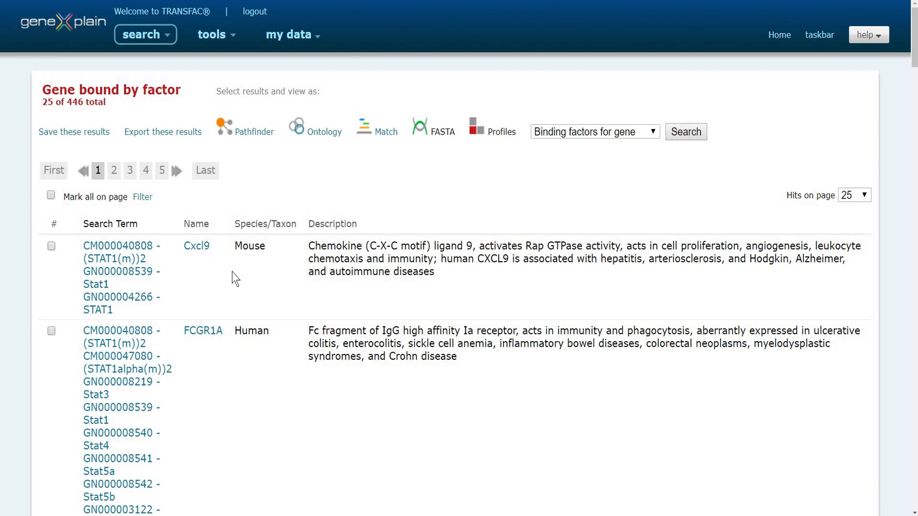
Open the mouse Cxcl9 locus report and examine the binding sites regulating its gene expression
{"action": "left_click", "coordinate": [196, 252]}
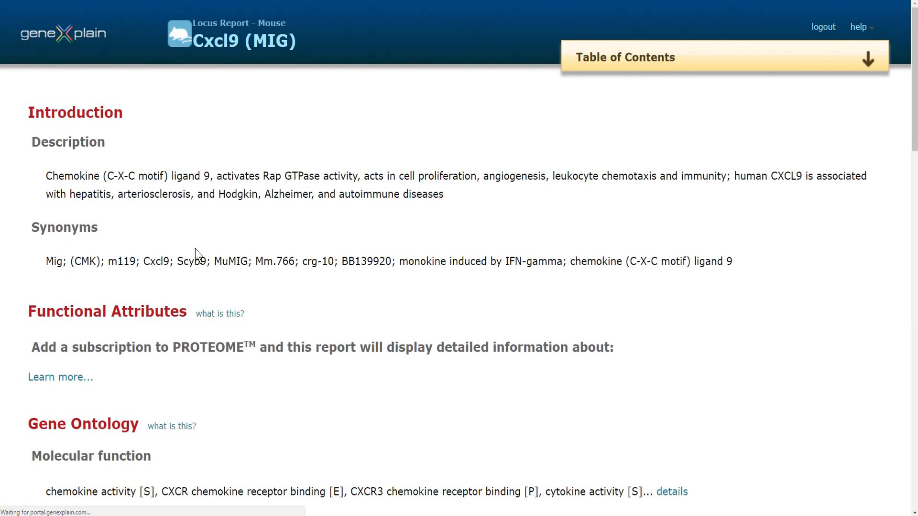
{"action": "scroll", "coordinate": [196, 249], "scroll_direction": "down", "scroll_amount": 5}
{"action": "scroll", "coordinate": [459, 287], "scroll_direction": "down", "scroll_amount": 10}
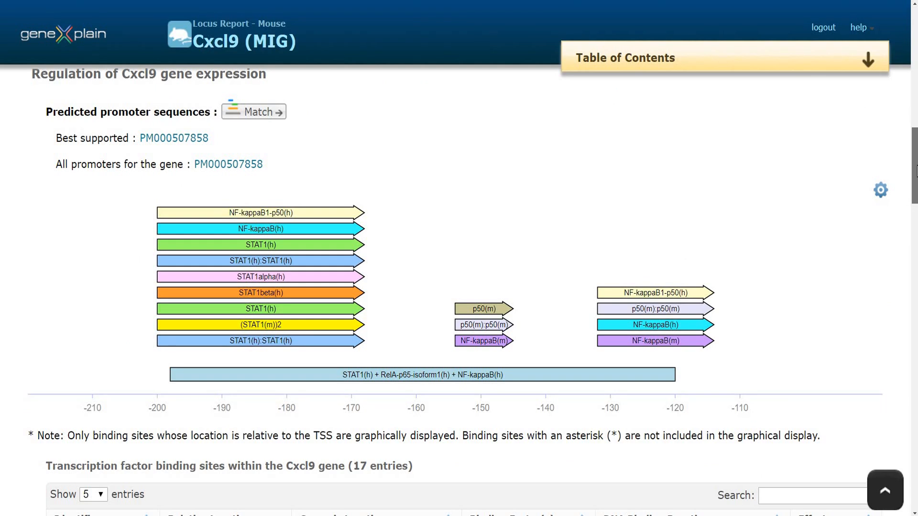
{"action": "left_click_drag", "start_coordinate": [915, 165], "coordinate": [914, 24]}
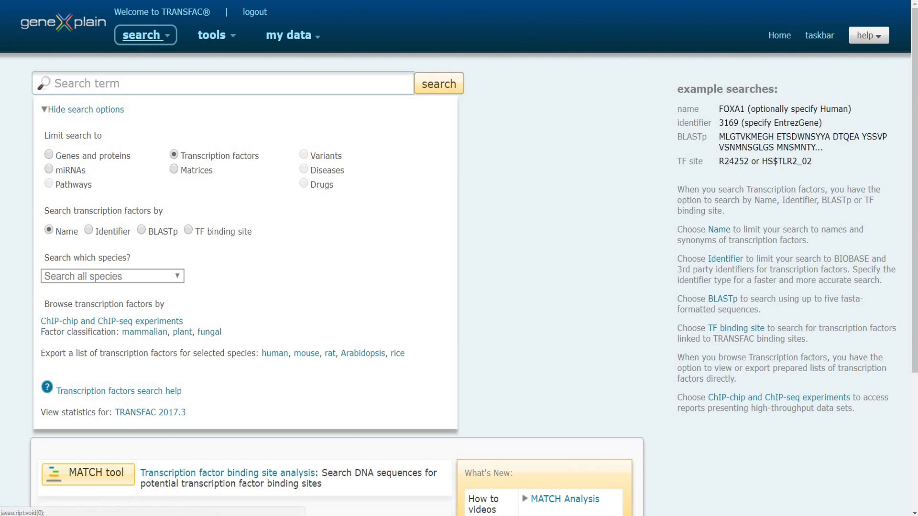
Build and run a custom search for genes whose factor binding site partially matches "stat"
{"action": "left_click", "coordinate": [141, 35]}
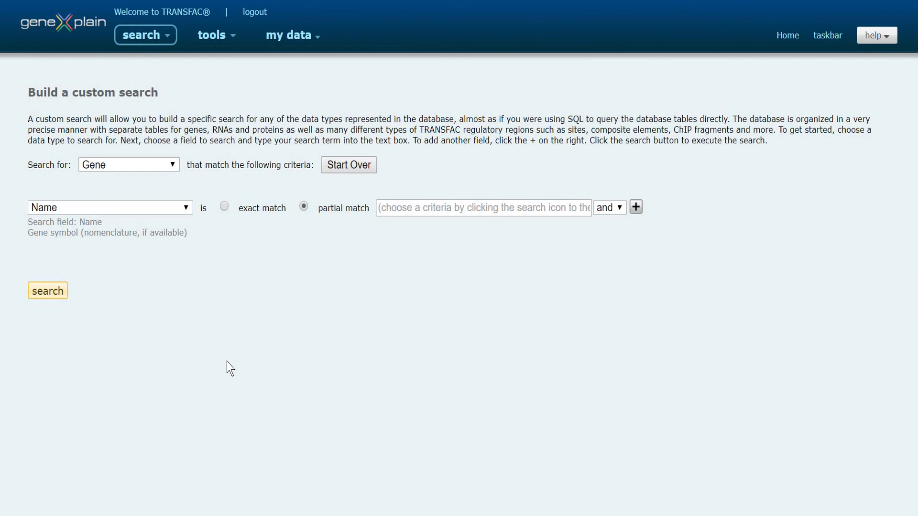
{"action": "left_click", "coordinate": [187, 213]}
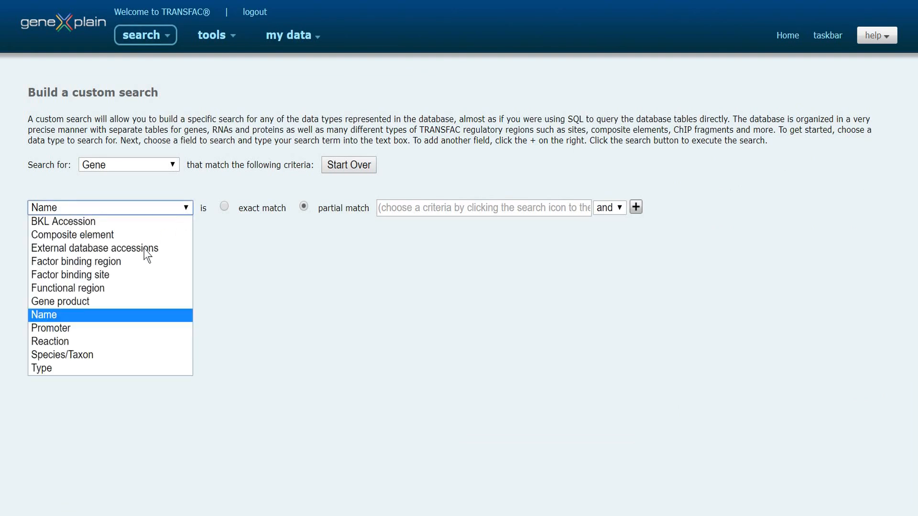
{"action": "left_click", "coordinate": [113, 275]}
{"action": "left_click", "coordinate": [386, 207]}
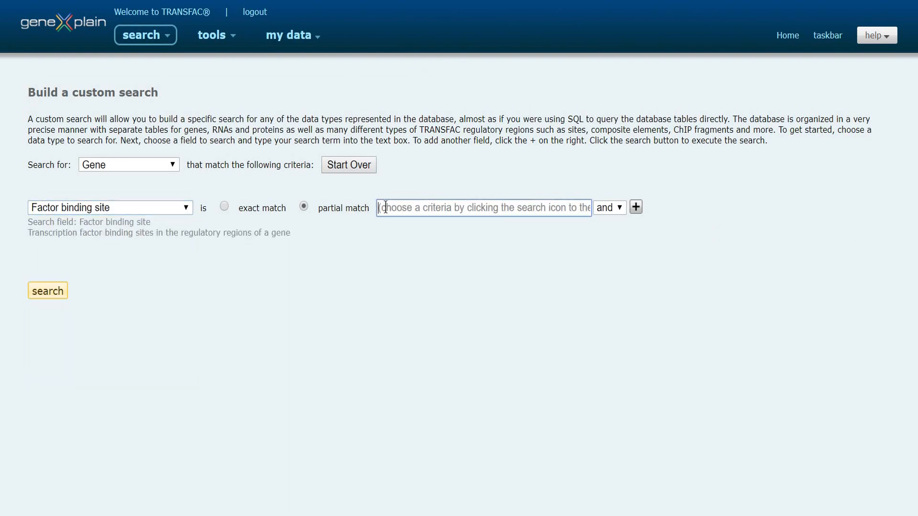
{"action": "type", "text": "stat"}
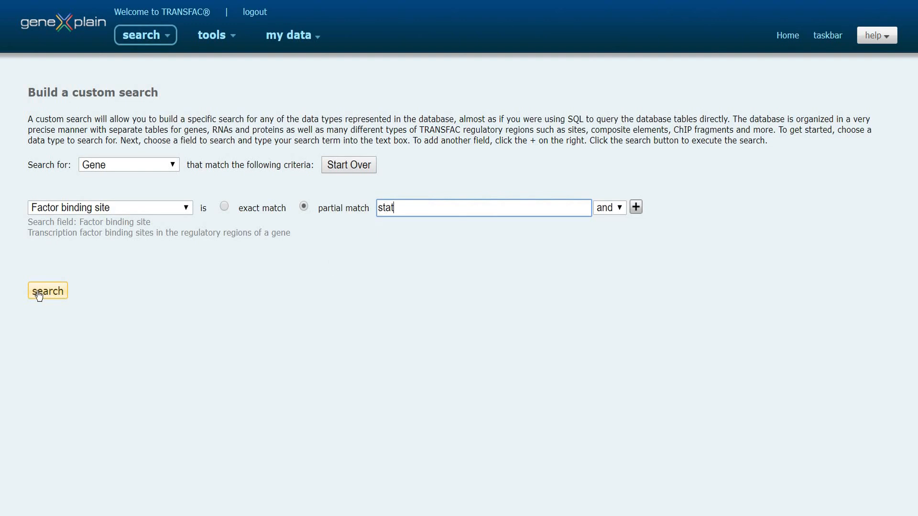
{"action": "left_click", "coordinate": [39, 295]}
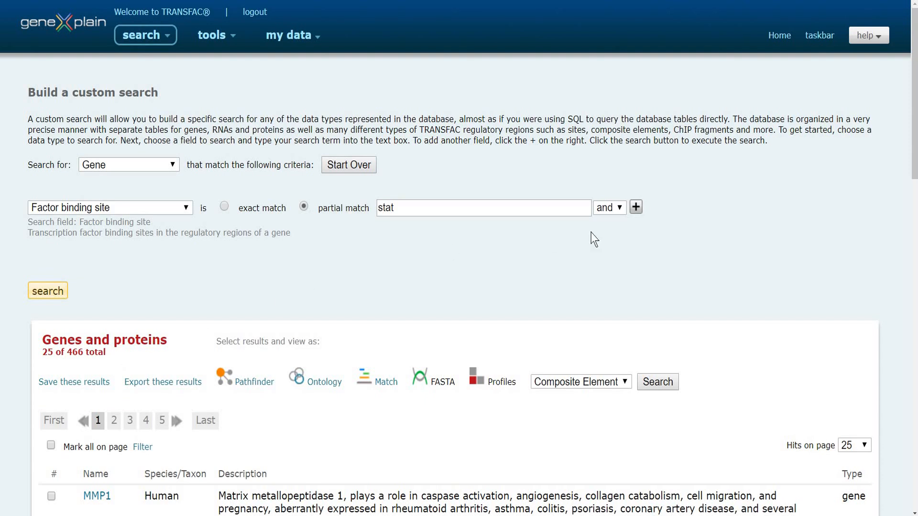
Add a second criterion requiring a factor binding site that partially matches "creb", and run the custom search
{"action": "left_click", "coordinate": [636, 208]}
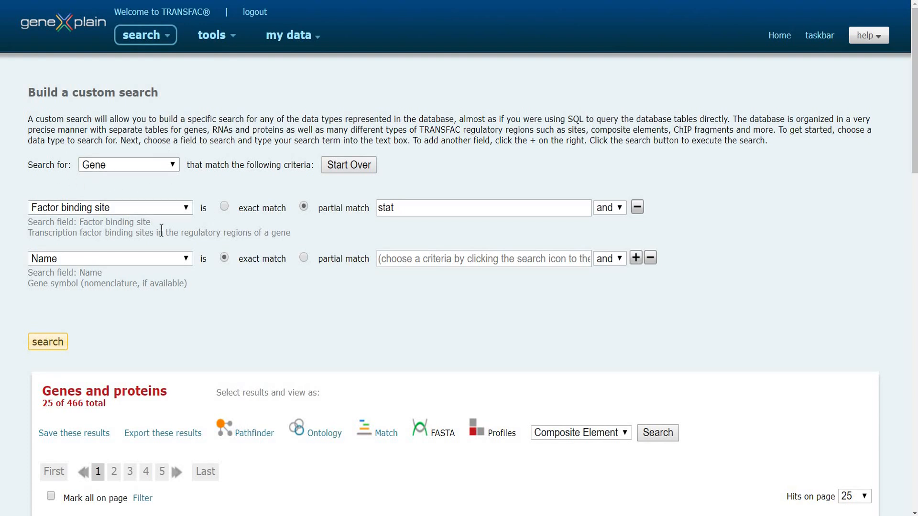
{"action": "left_click", "coordinate": [184, 261]}
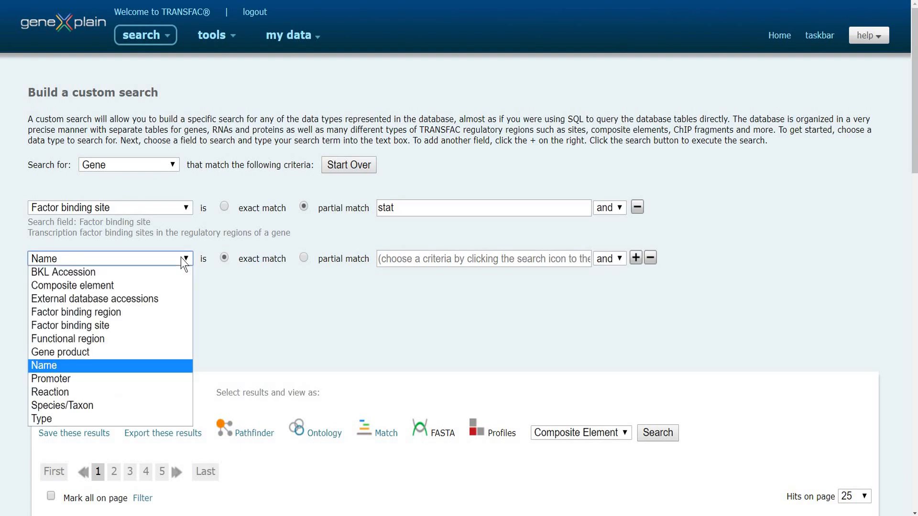
{"action": "left_click", "coordinate": [102, 325]}
{"action": "left_click", "coordinate": [392, 261]}
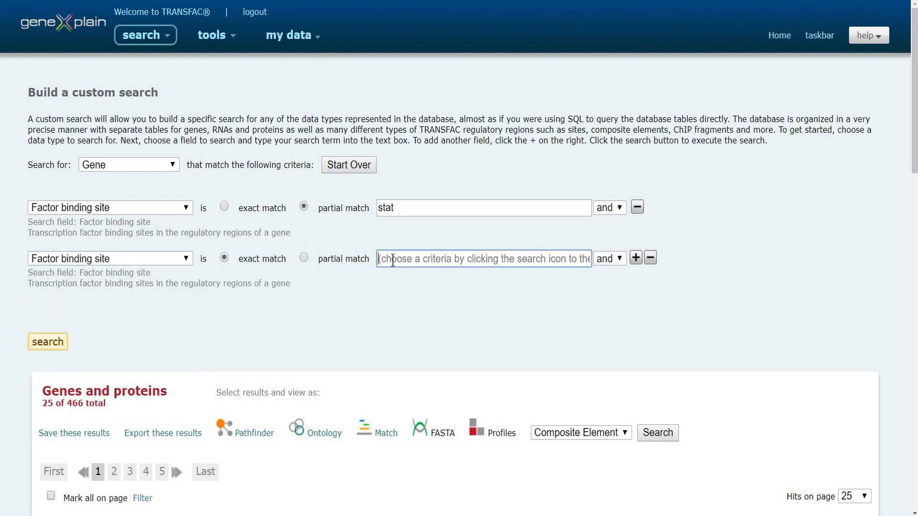
{"action": "type", "text": "creb"}
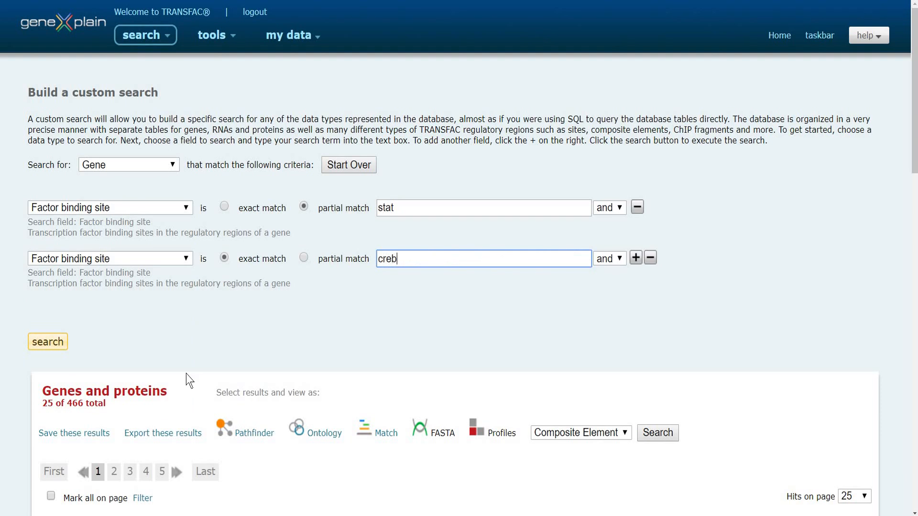
{"action": "left_click", "coordinate": [53, 346]}
{"action": "left_click", "coordinate": [303, 258]}
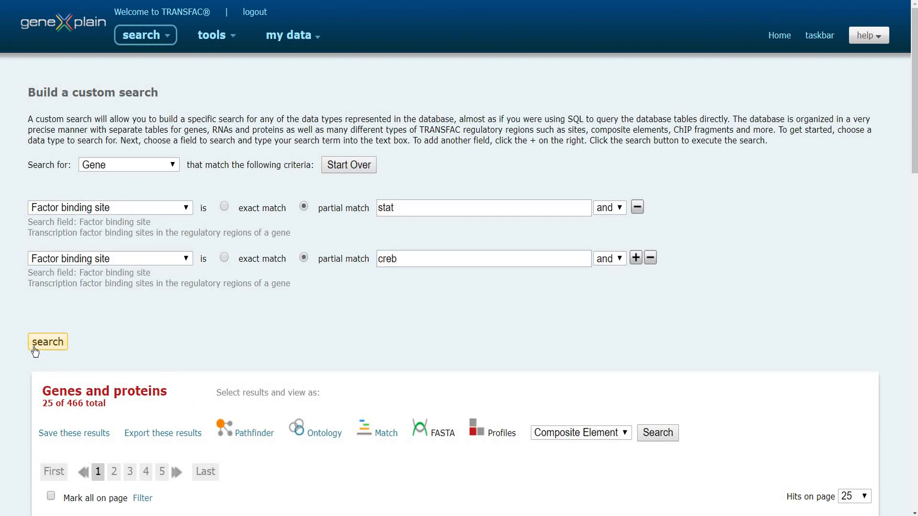
{"action": "left_click", "coordinate": [40, 347]}
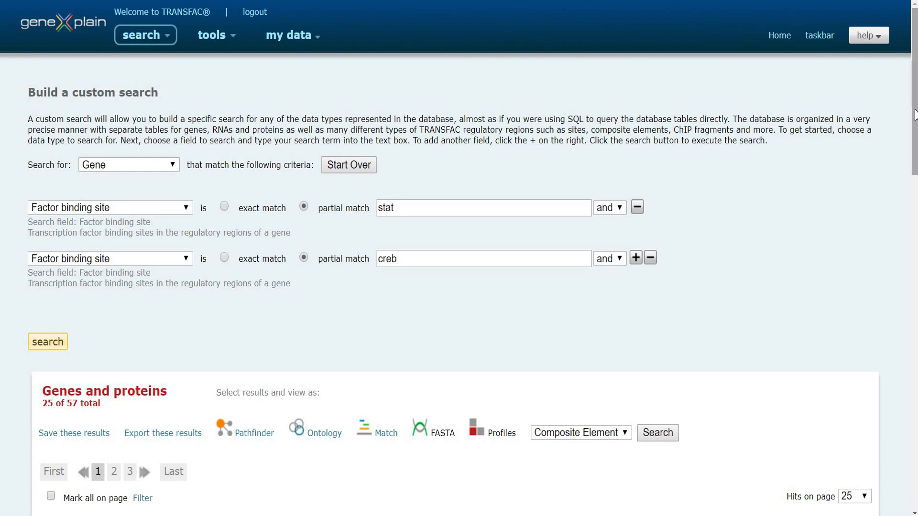
Save the checked CYP2E1 and KIR3DL1 records as "stat" in the Genes and proteins data folder
{"action": "left_click_drag", "start_coordinate": [914, 115], "coordinate": [914, 219]}
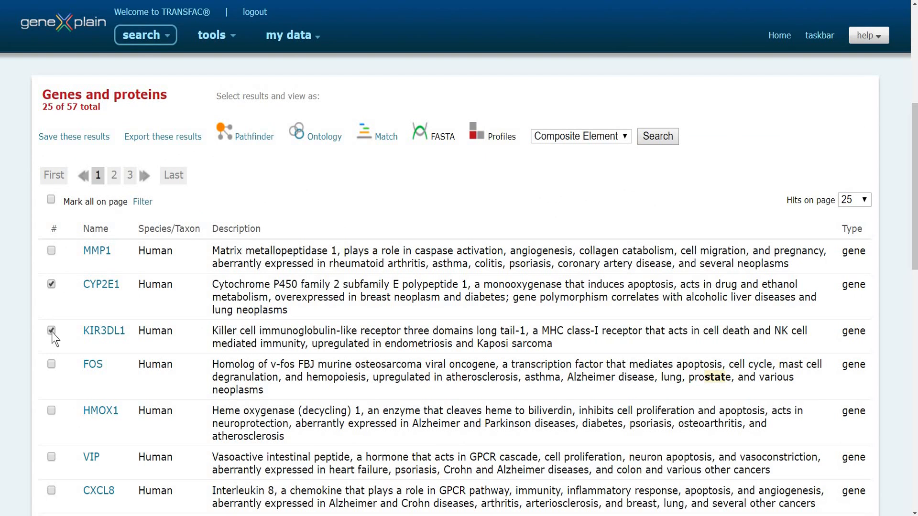
{"action": "left_click", "coordinate": [70, 138]}
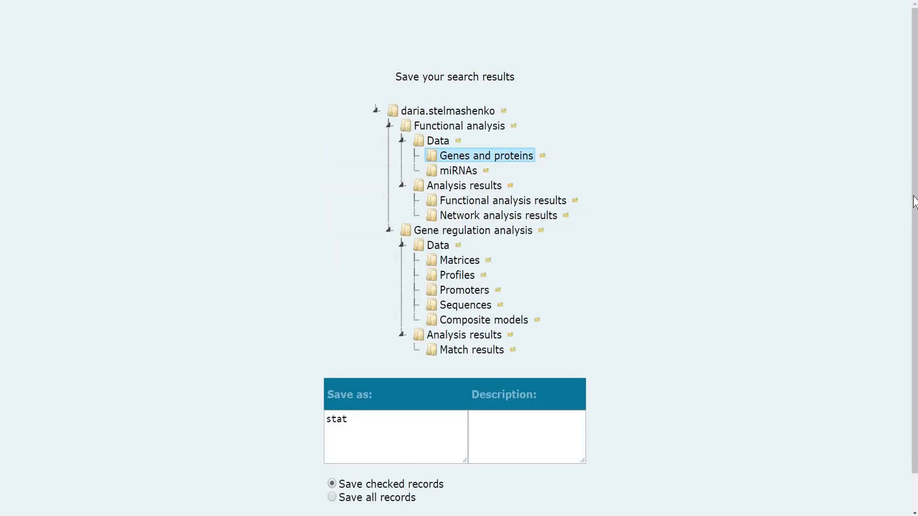
{"action": "scroll", "coordinate": [911, 337], "scroll_direction": "down", "scroll_amount": 1}
{"action": "left_click", "coordinate": [445, 497]}
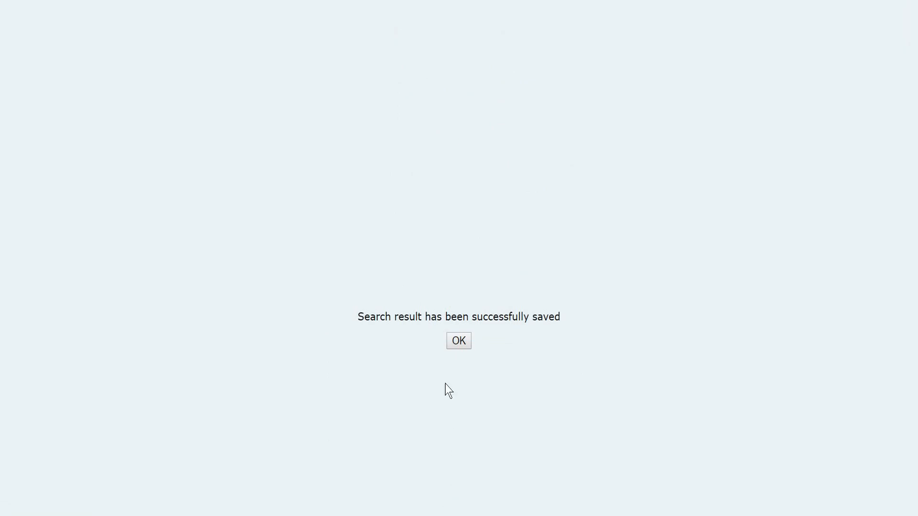
{"action": "left_click", "coordinate": [459, 341]}
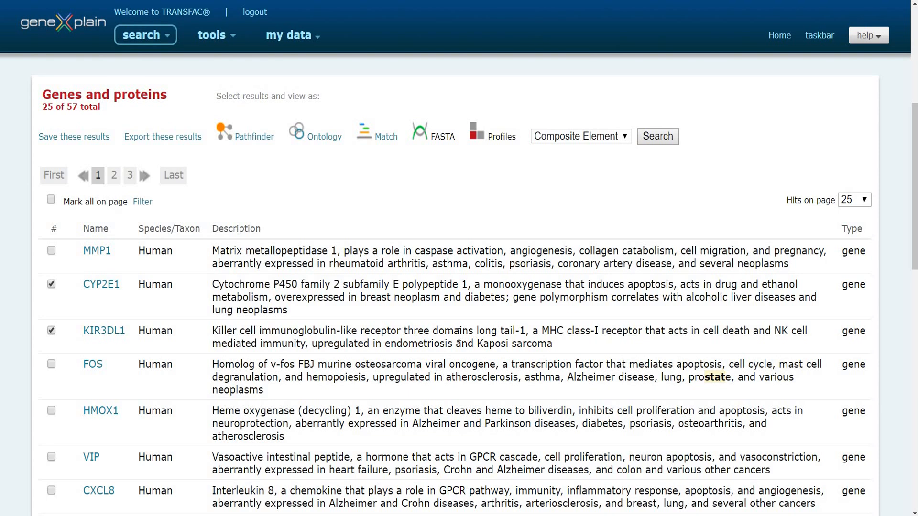
Open the ontology search and review the searchable data types, keeping genes as the type
{"action": "left_click", "coordinate": [167, 42]}
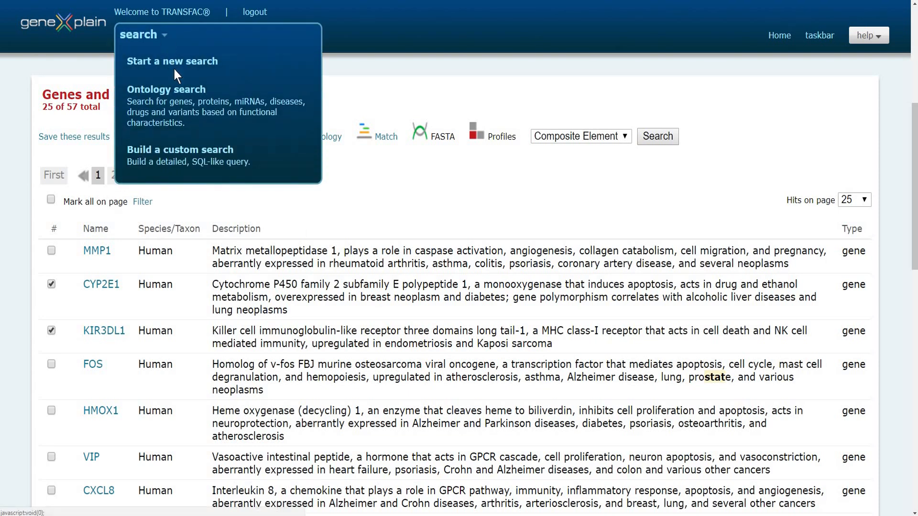
{"action": "left_click", "coordinate": [179, 90]}
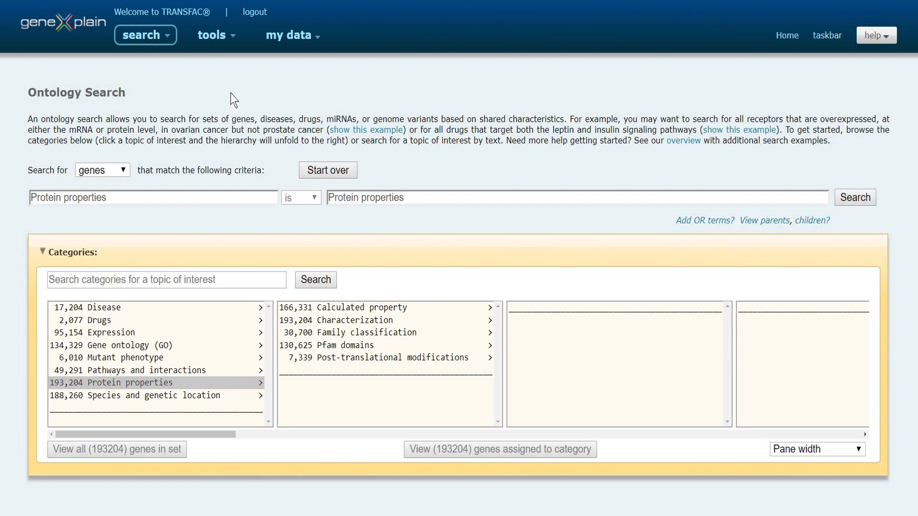
{"action": "left_click", "coordinate": [123, 171]}
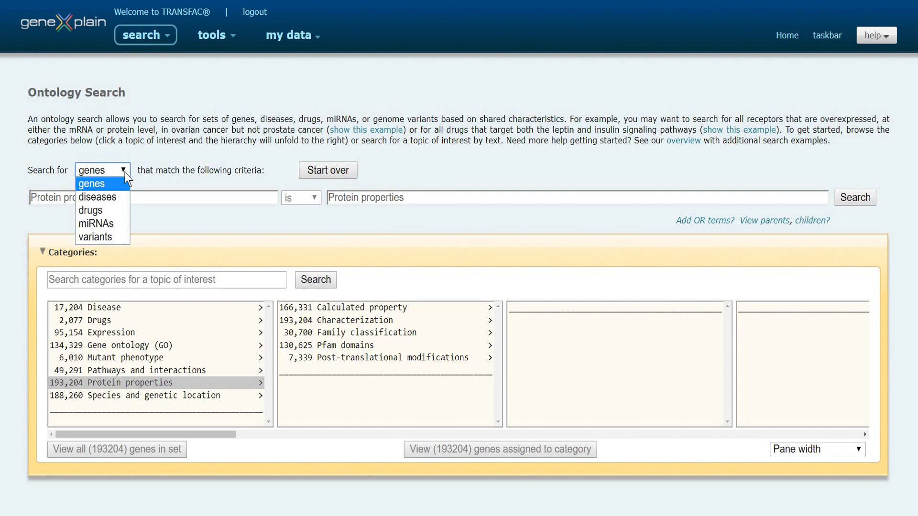
{"action": "left_click", "coordinate": [155, 152]}
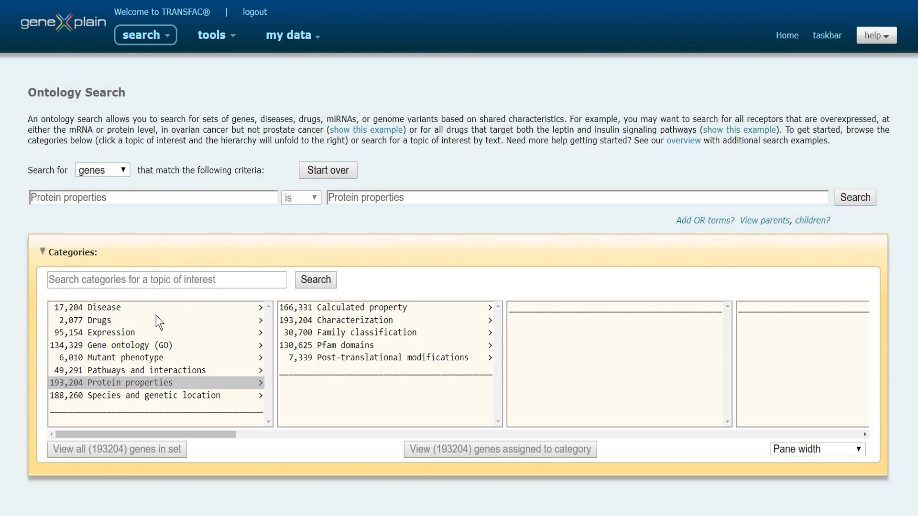
Search the ontology categories for "t-cells" and set the Expression criterion to active T-cells
{"action": "left_click", "coordinate": [132, 333]}
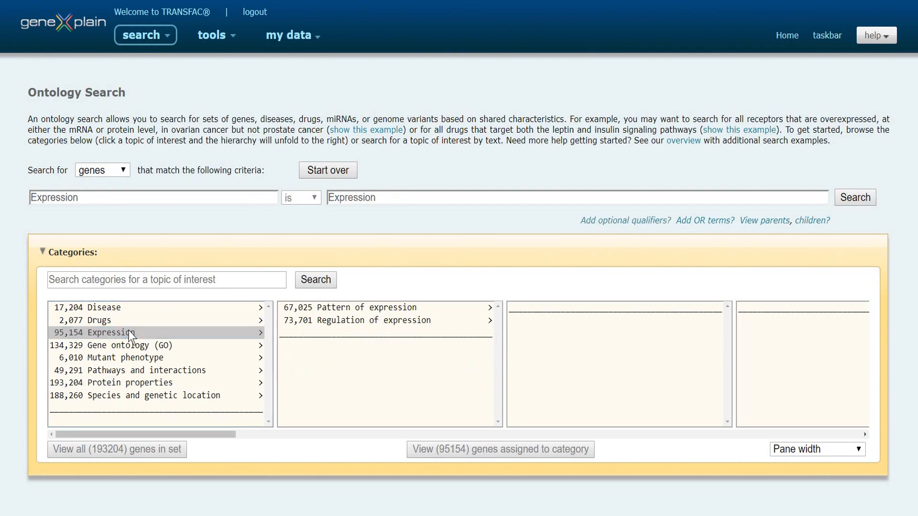
{"action": "left_click", "coordinate": [210, 284]}
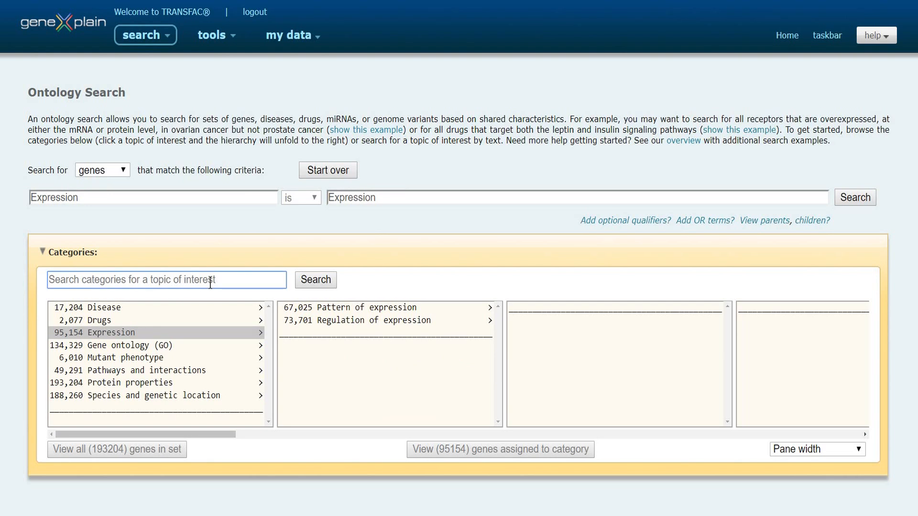
{"action": "type", "text": "t-cells"}
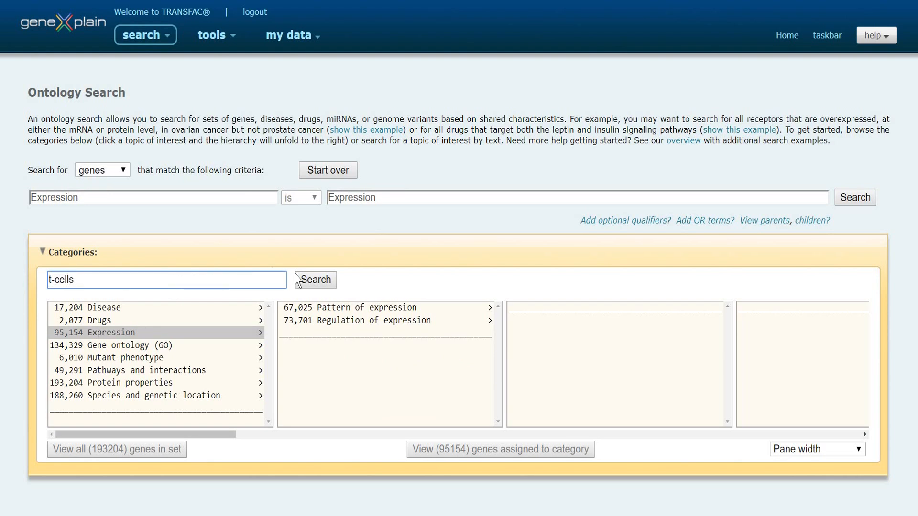
{"action": "left_click", "coordinate": [317, 279]}
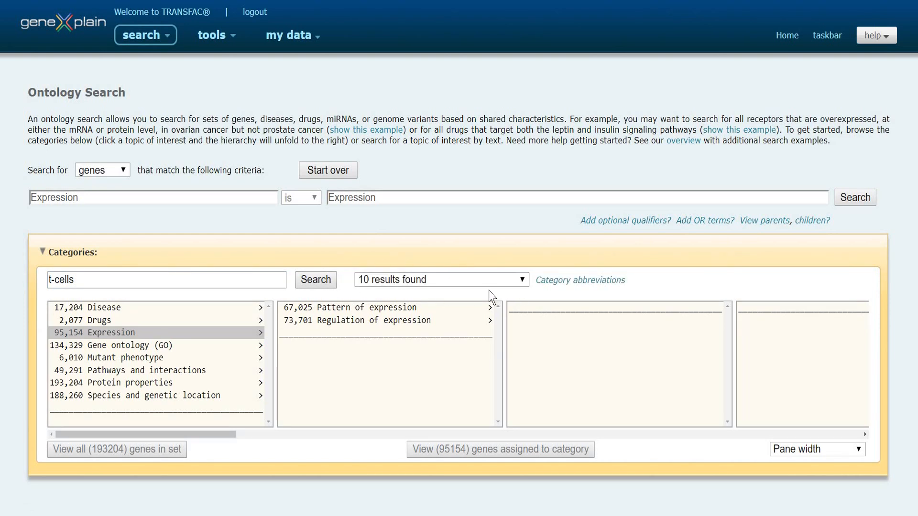
{"action": "left_click", "coordinate": [523, 283]}
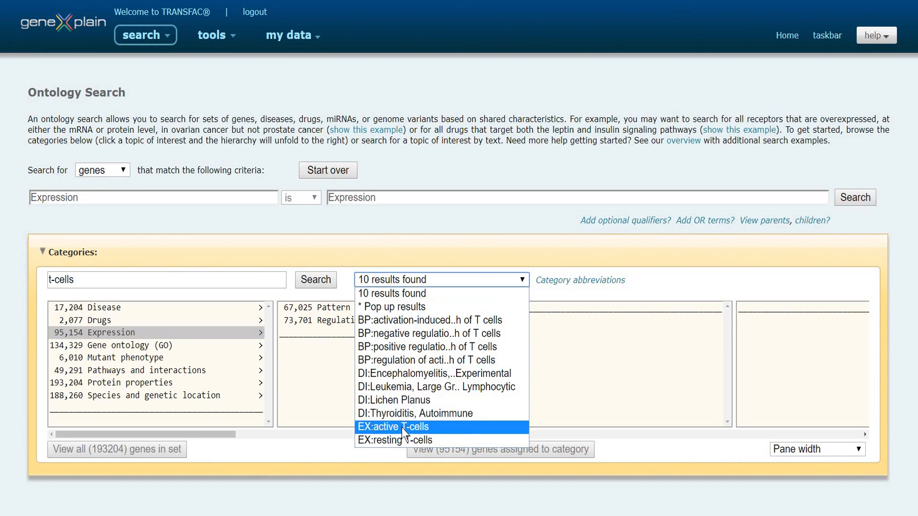
{"action": "left_click", "coordinate": [367, 428]}
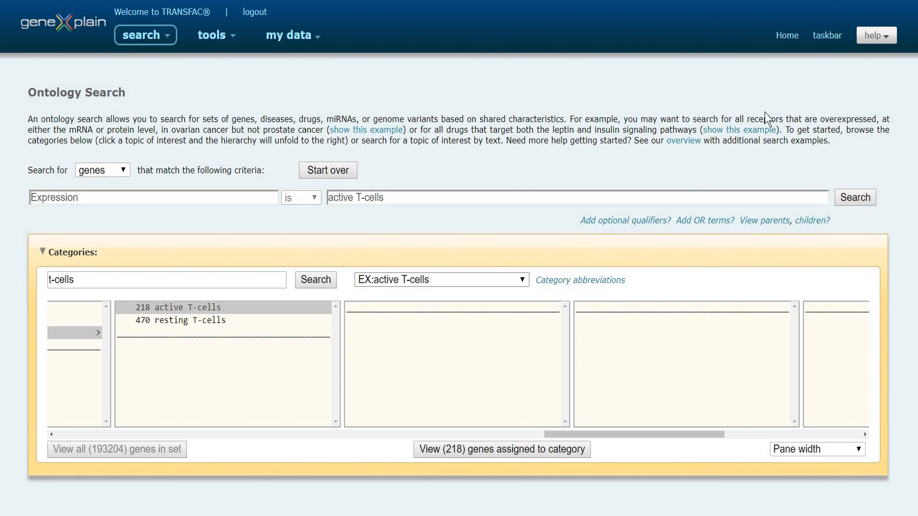
Run the search for genes expressed in active T-cells and view all genes in the set
{"action": "left_click", "coordinate": [869, 41]}
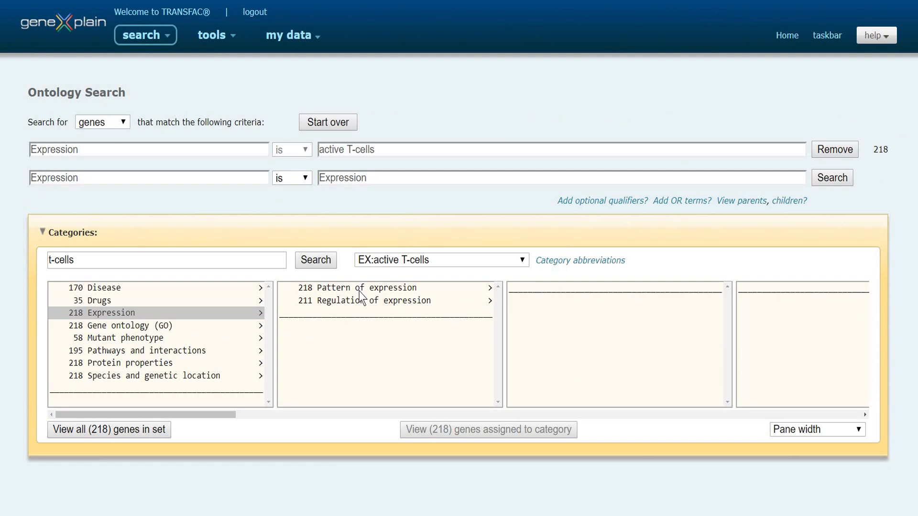
{"action": "left_click", "coordinate": [132, 439]}
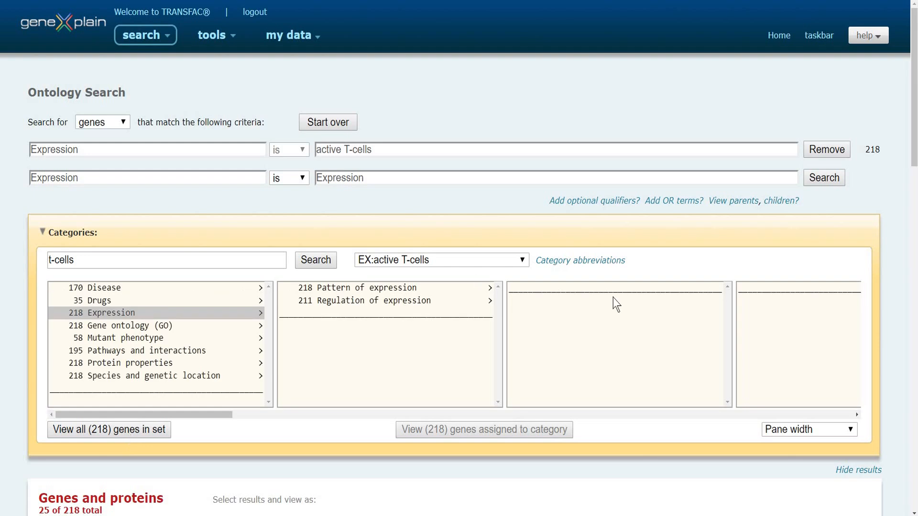
{"action": "scroll", "coordinate": [916, 81], "scroll_direction": "down", "scroll_amount": 10}
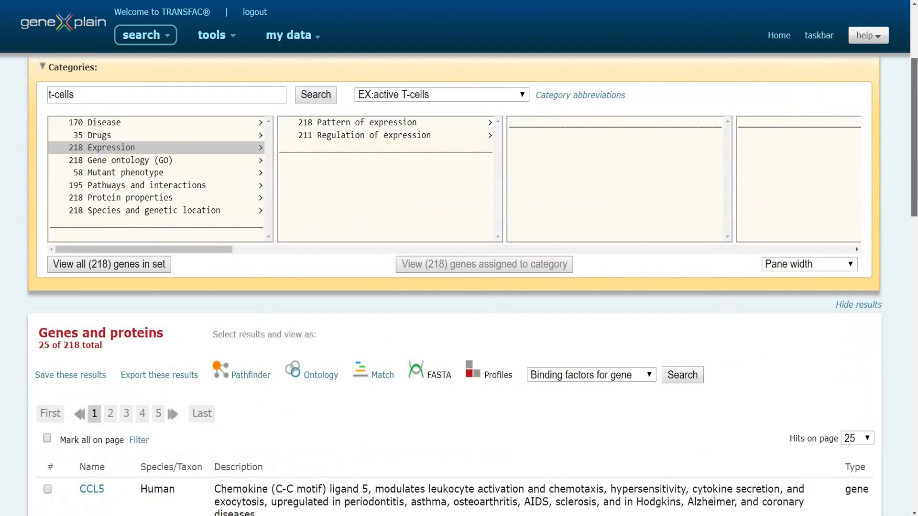
{"action": "scroll", "coordinate": [913, 158], "scroll_direction": "up", "scroll_amount": 10}
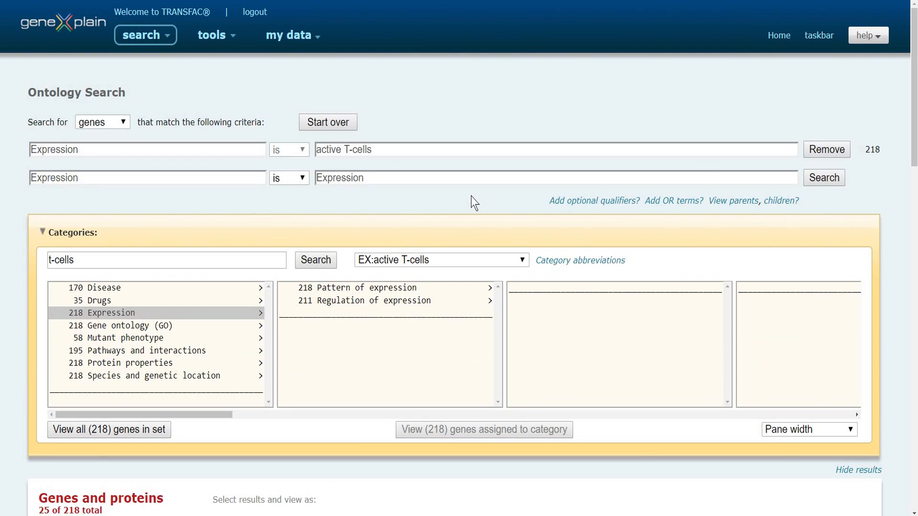
Add the criterion that Expression is not resting T-cells, run the search, and view all genes in the resulting set
{"action": "left_click", "coordinate": [522, 261]}
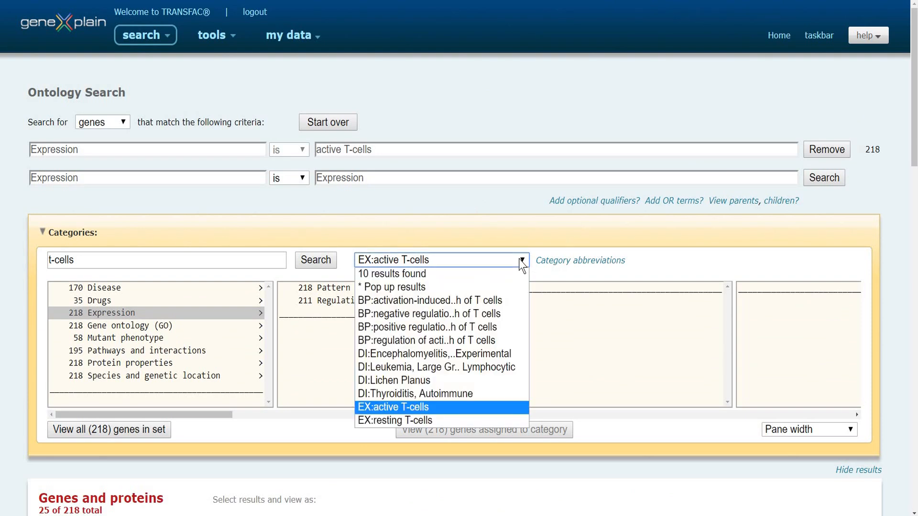
{"action": "left_click", "coordinate": [422, 425]}
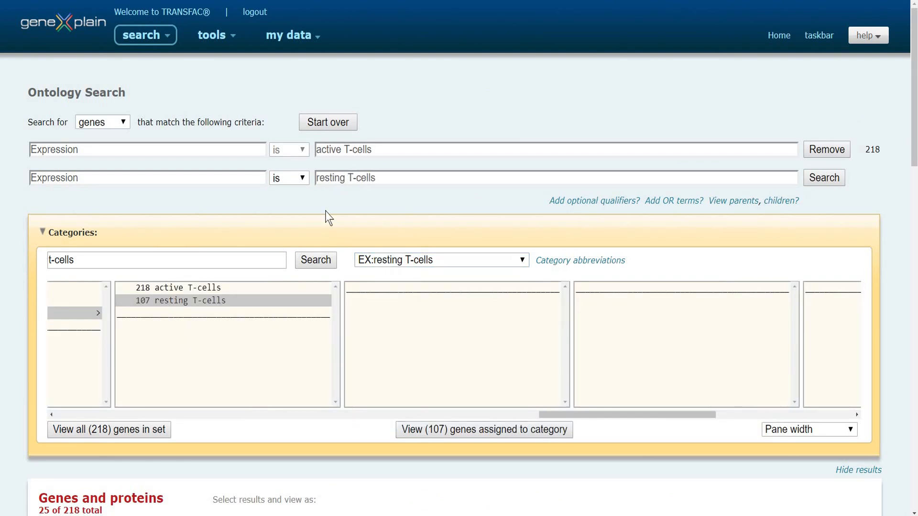
{"action": "left_click", "coordinate": [304, 181]}
{"action": "left_click", "coordinate": [829, 181]}
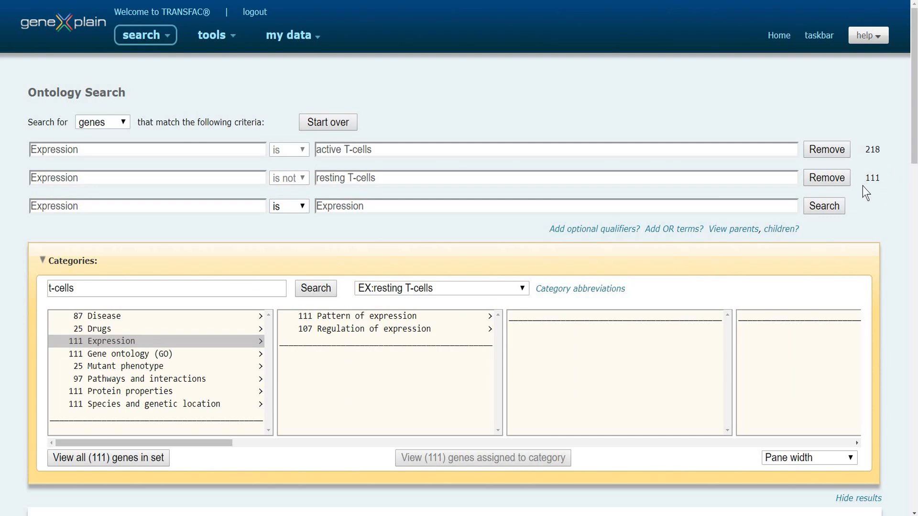
{"action": "left_click", "coordinate": [109, 459]}
{"action": "left_click_drag", "start_coordinate": [914, 95], "coordinate": [914, 157]}
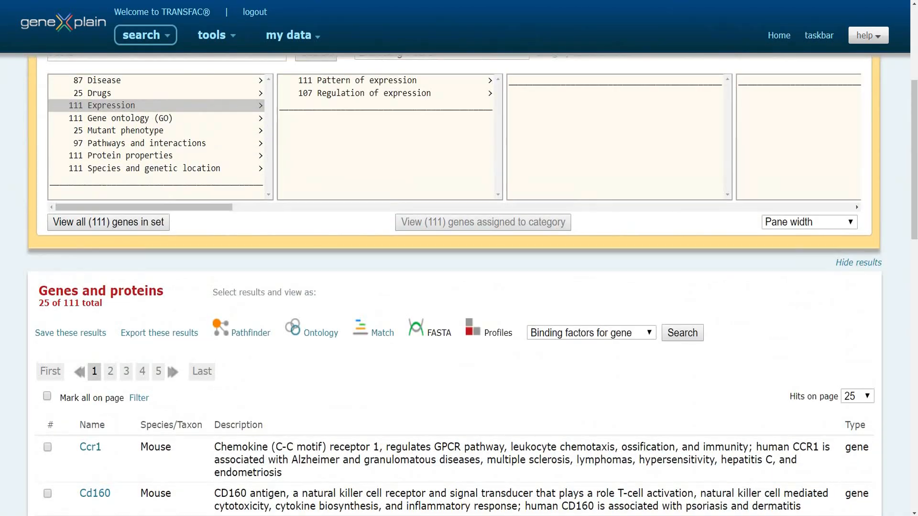